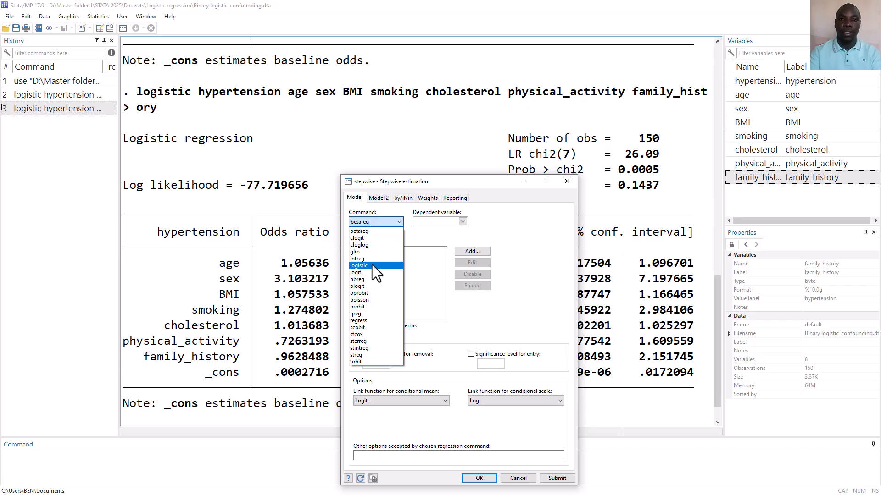
In the stepwise estimation dialog, choose logistic as the command and hypertension as the dependent variable.
left_click(373, 265)
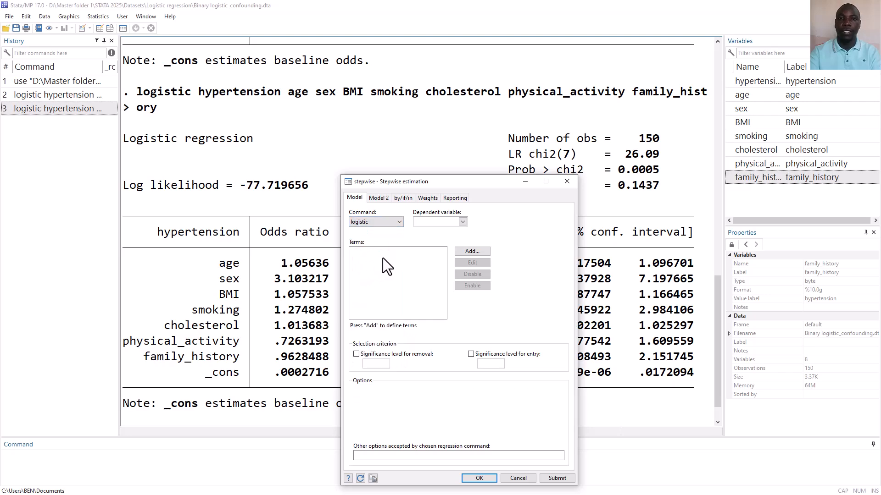
left_click(462, 221)
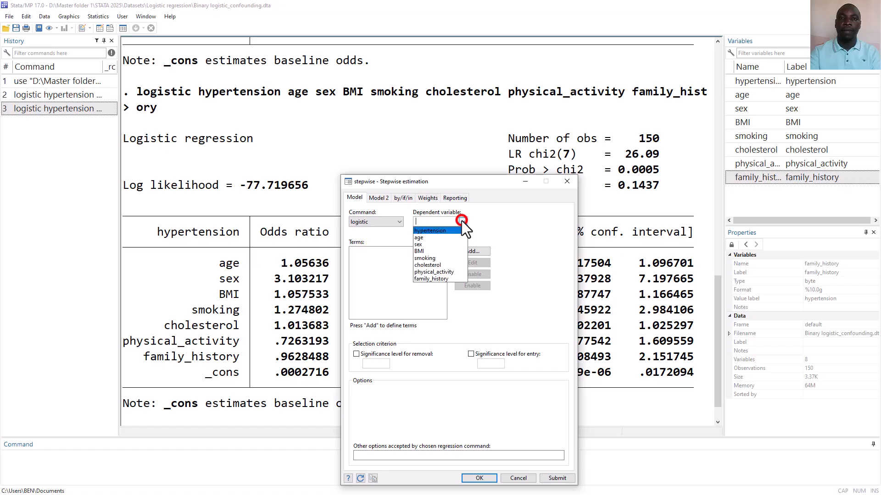
left_click(439, 232)
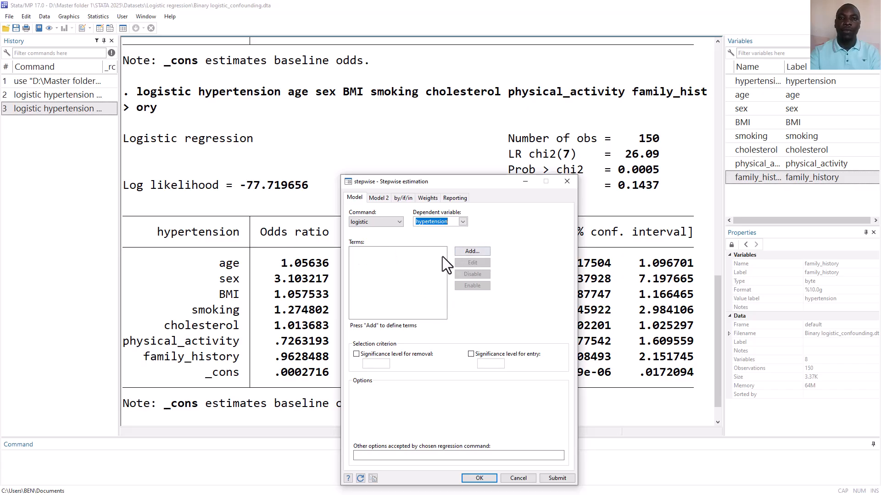
Add age as the first term of the stepwise model.
left_click(469, 250)
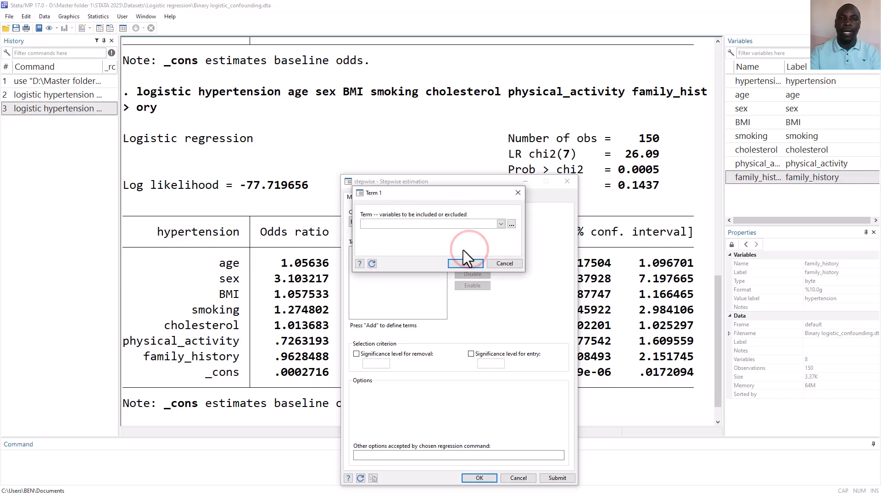
left_click(500, 224)
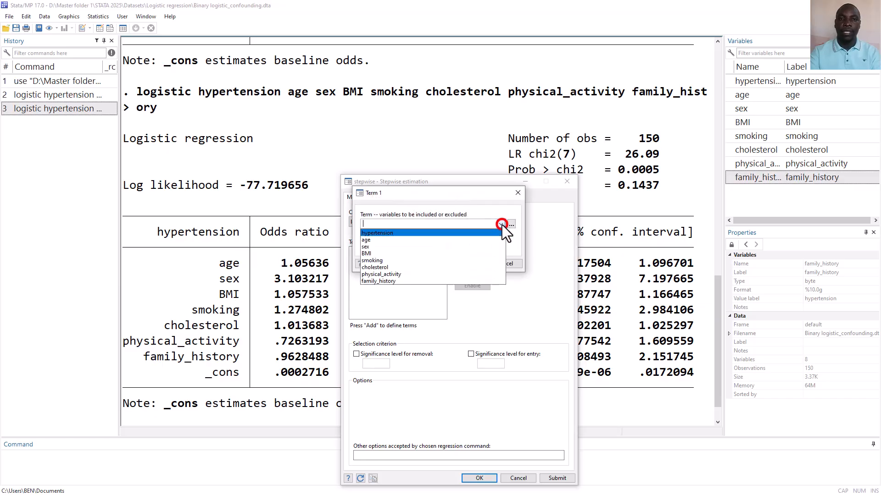
left_click(448, 239)
left_click(517, 246)
left_click(474, 263)
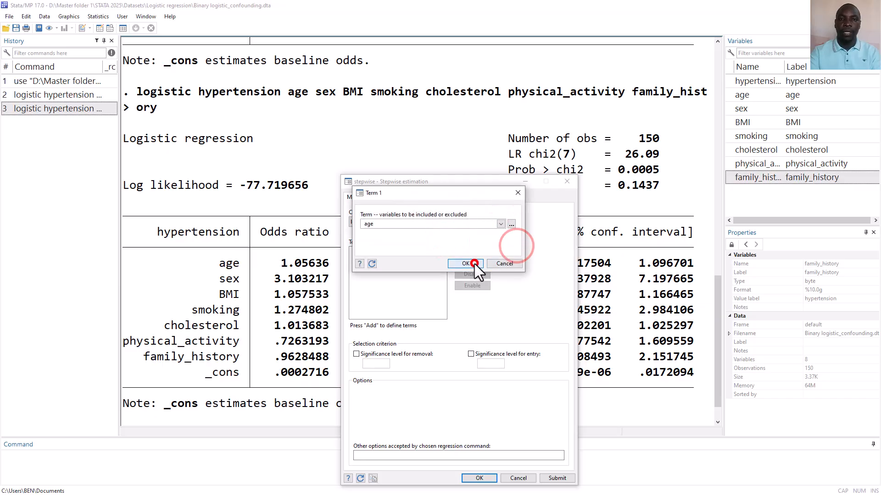
Add sex as the second term of the stepwise model.
left_click(476, 252)
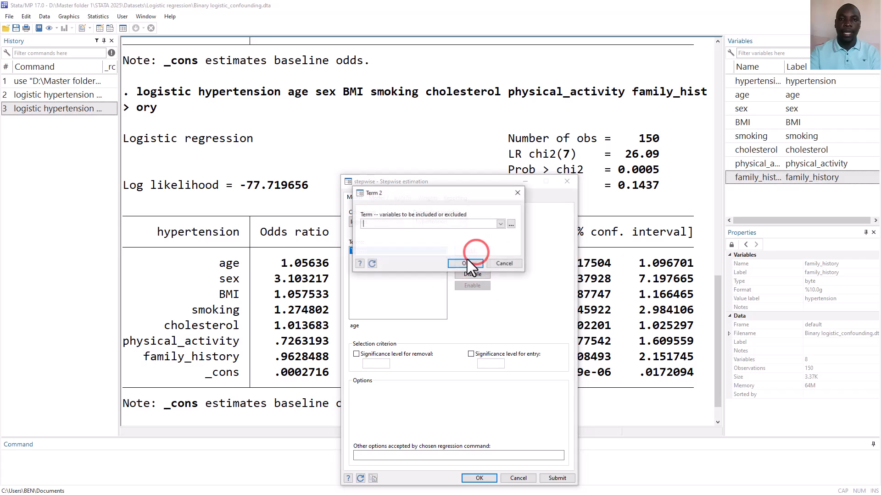
left_click(499, 226)
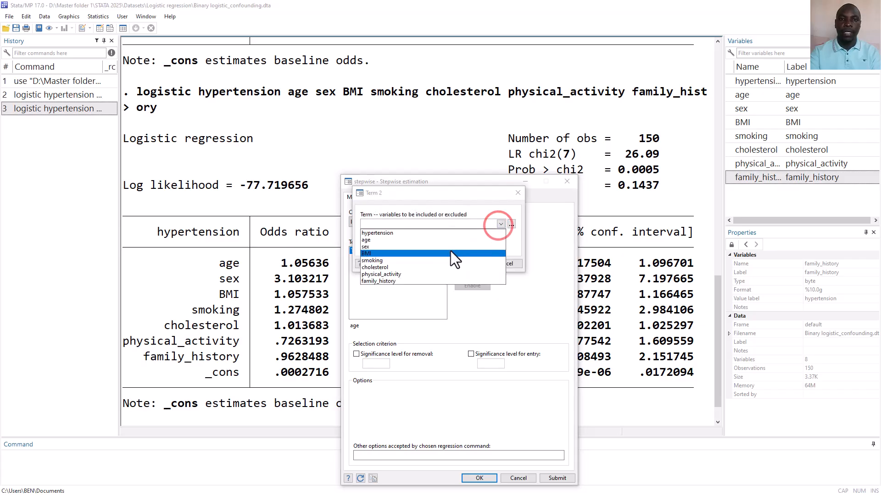
left_click(436, 246)
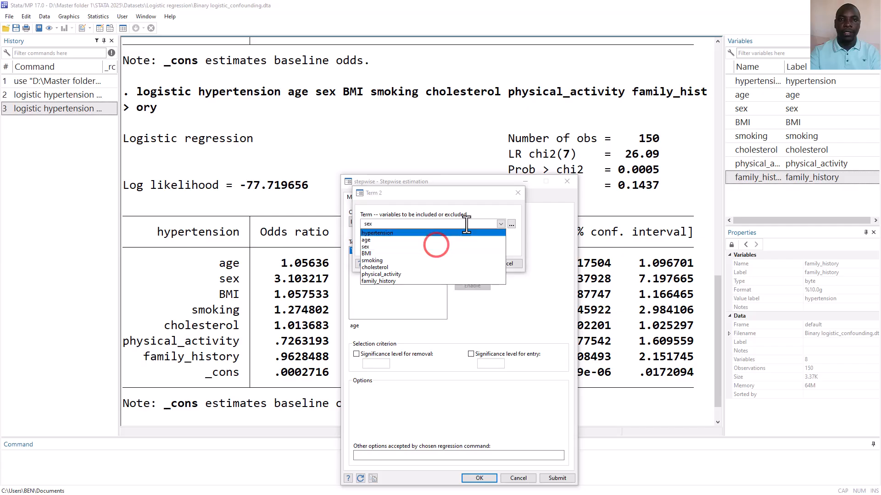
left_click(483, 198)
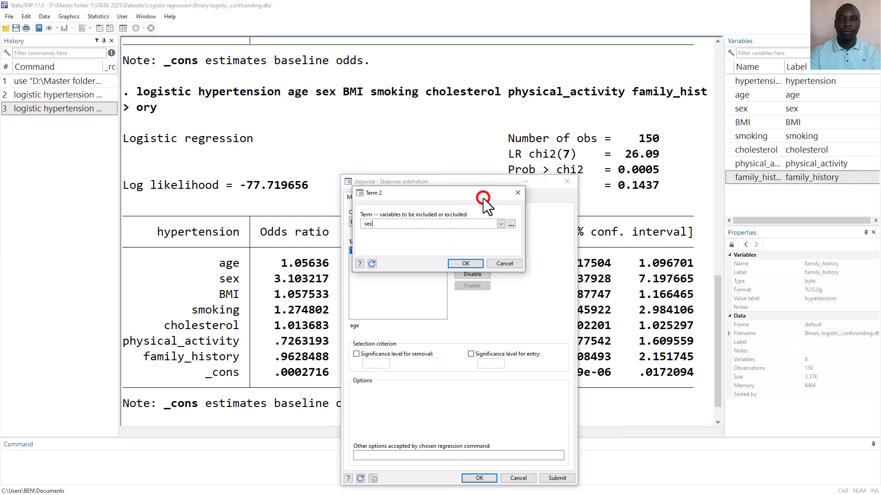
left_click(472, 263)
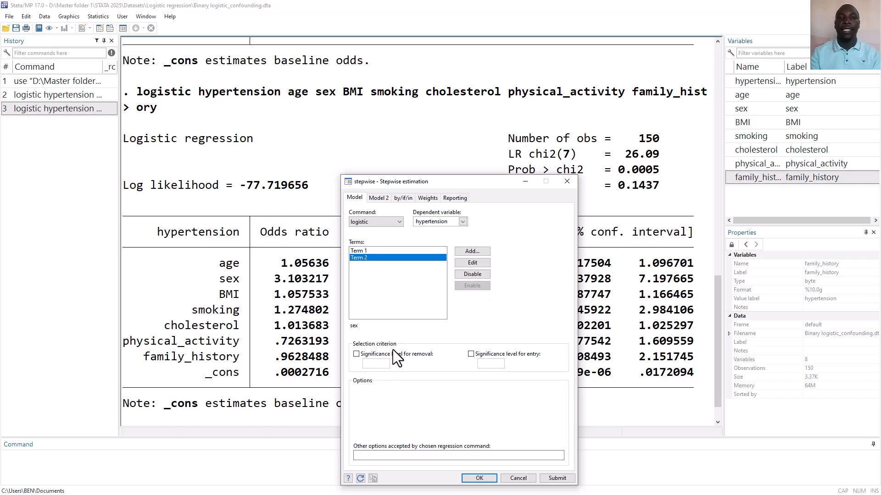
Enable the significance level for removal, set it to 0.05, and run the stepwise estimation.
left_click(356, 354)
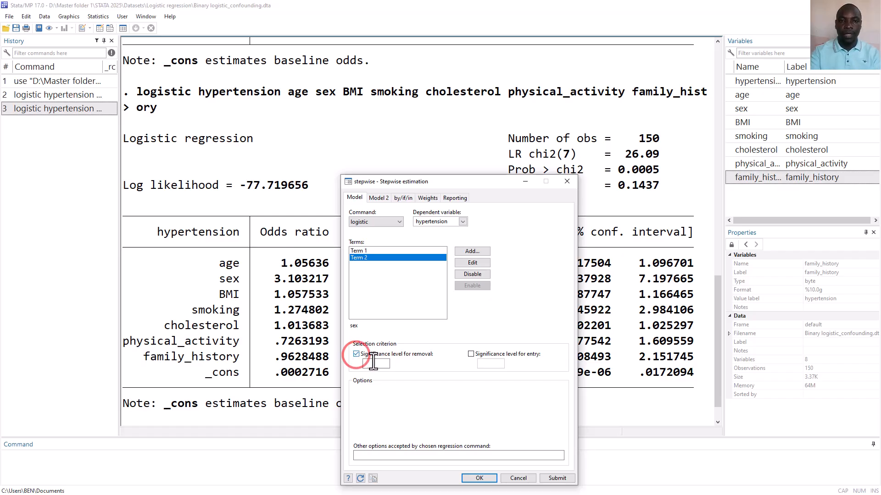
left_click(372, 363)
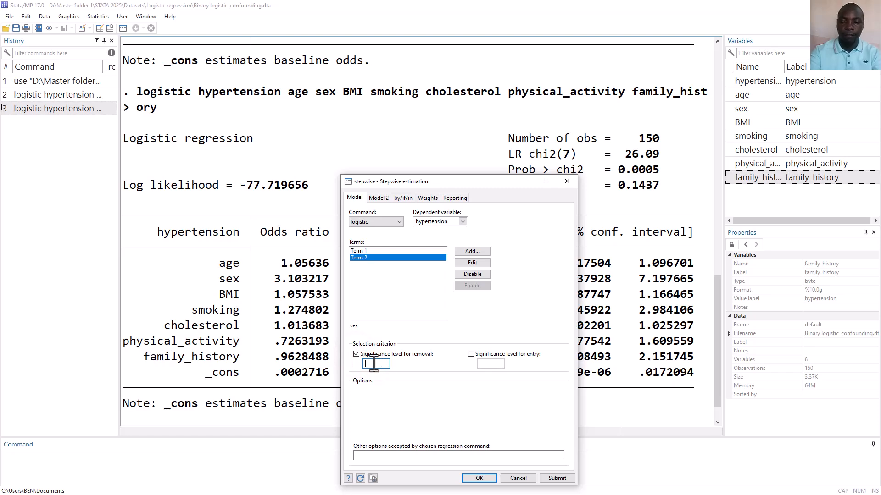
type("0.05")
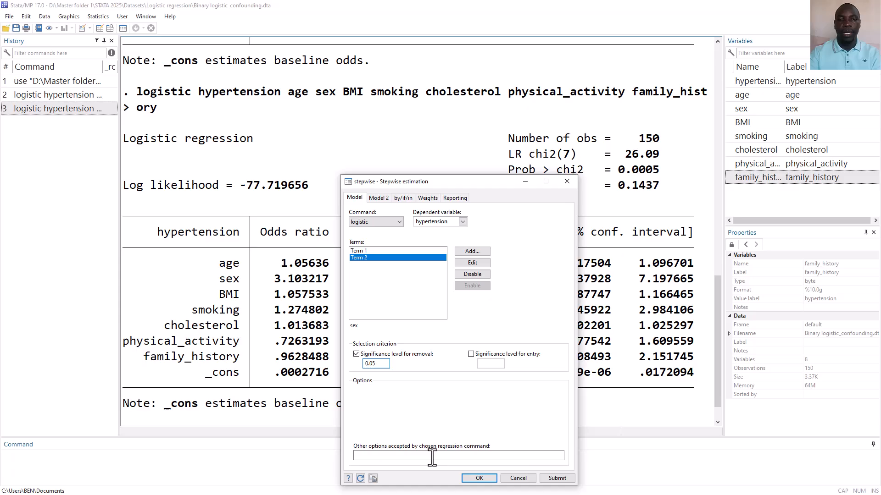
left_click(464, 478)
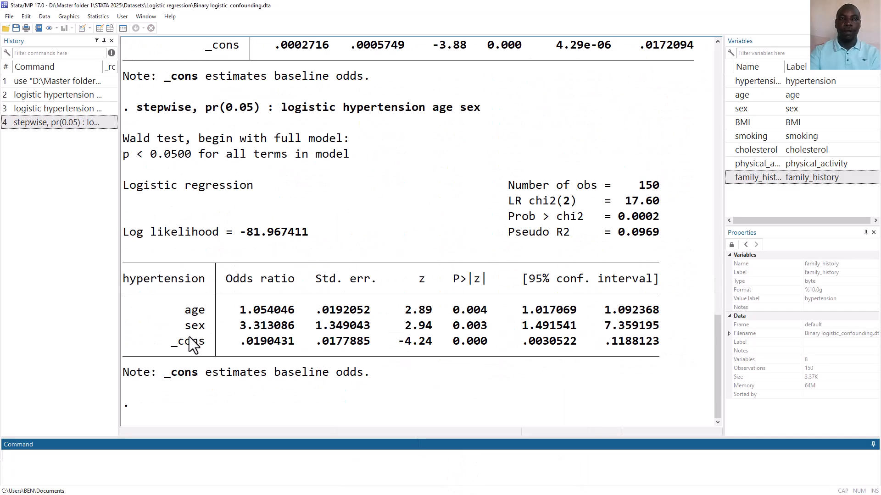
Recall the stepwise command, append BMI, smoking, cholesterol, physical_activity and family_history to its predictors, and run it.
left_click(65, 123)
left_click(313, 465)
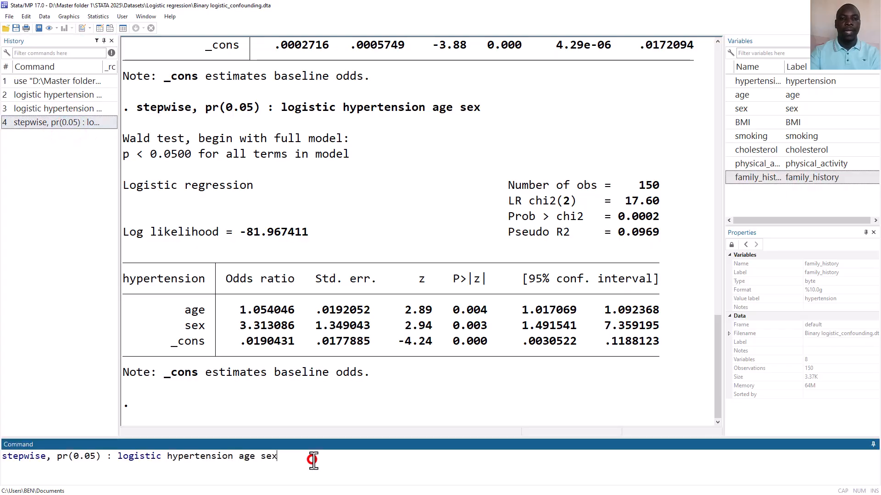
double_click(730, 120)
double_click(730, 133)
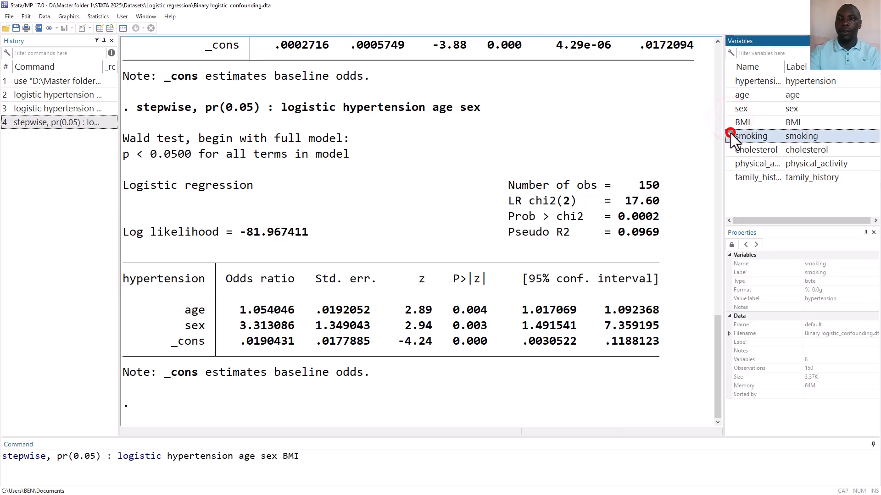
double_click(729, 147)
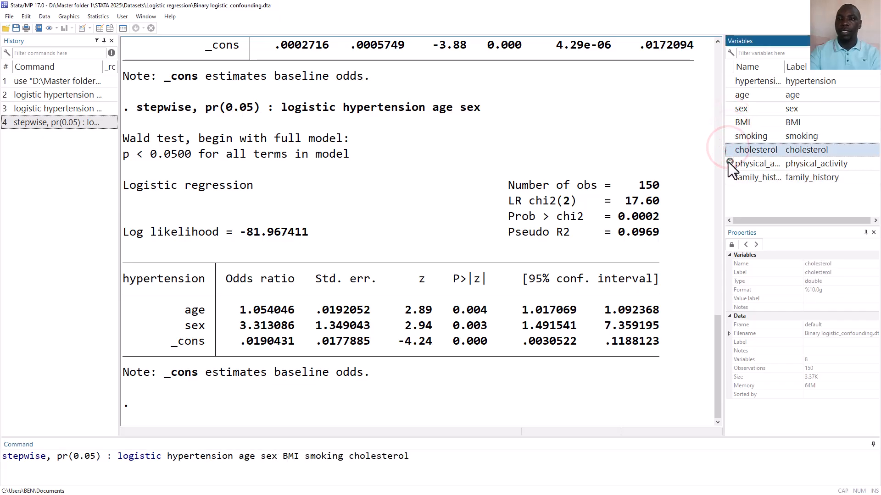
double_click(729, 162)
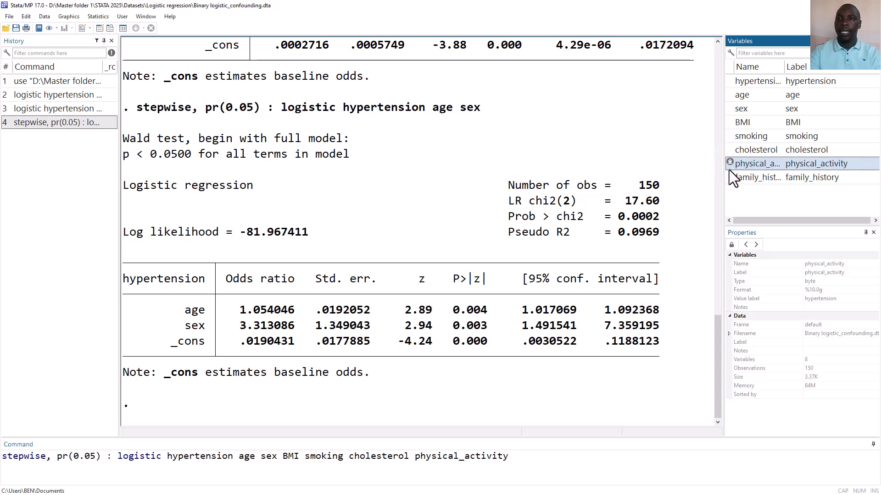
double_click(729, 176)
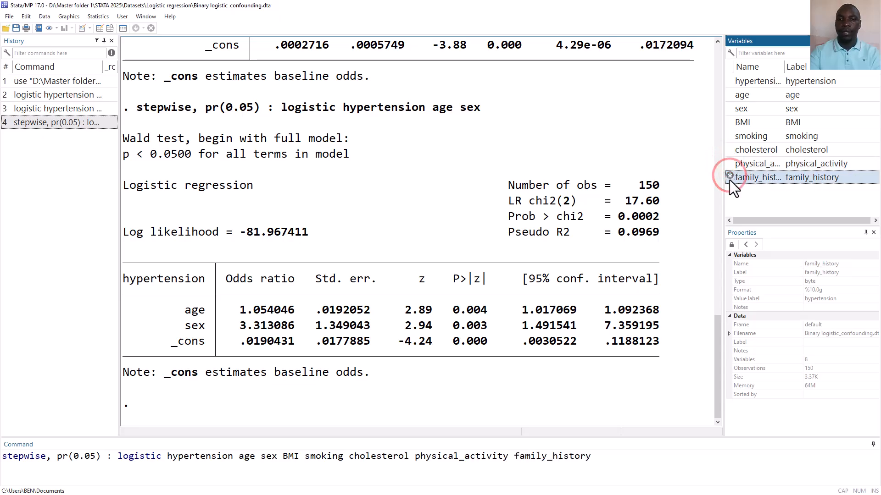
key("Return")
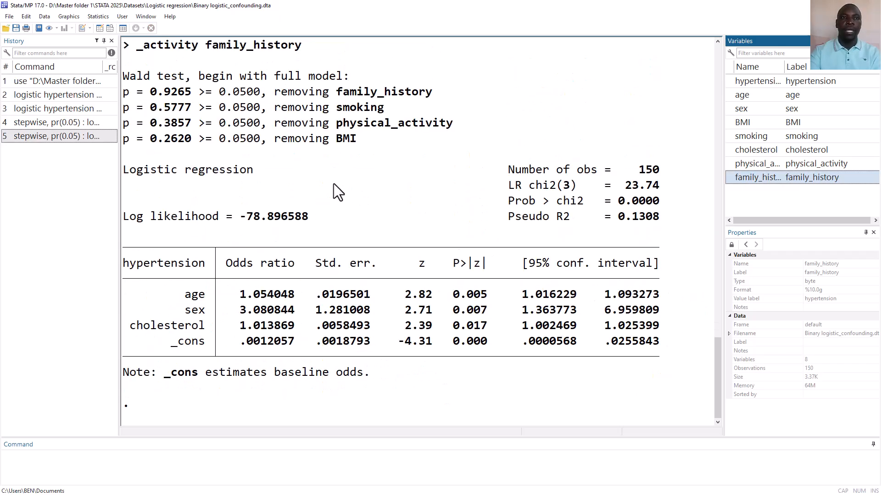
left_click_drag(194, 76, 347, 85)
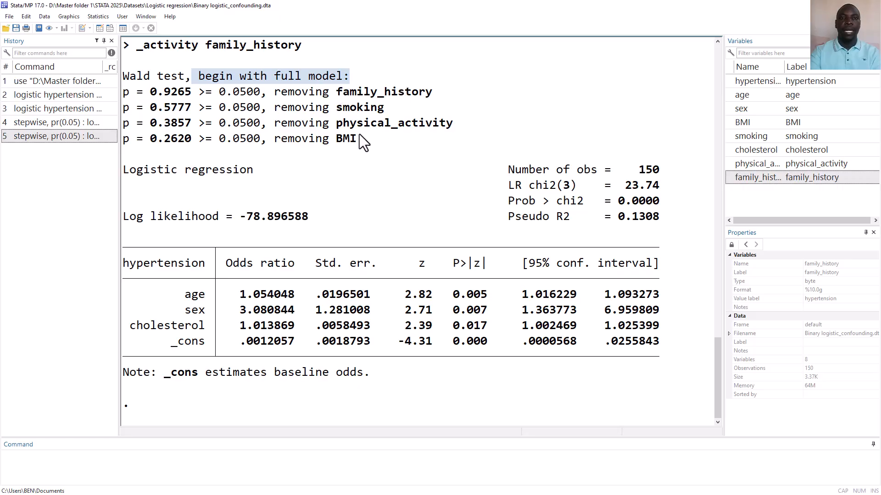
left_click_drag(359, 138, 339, 138)
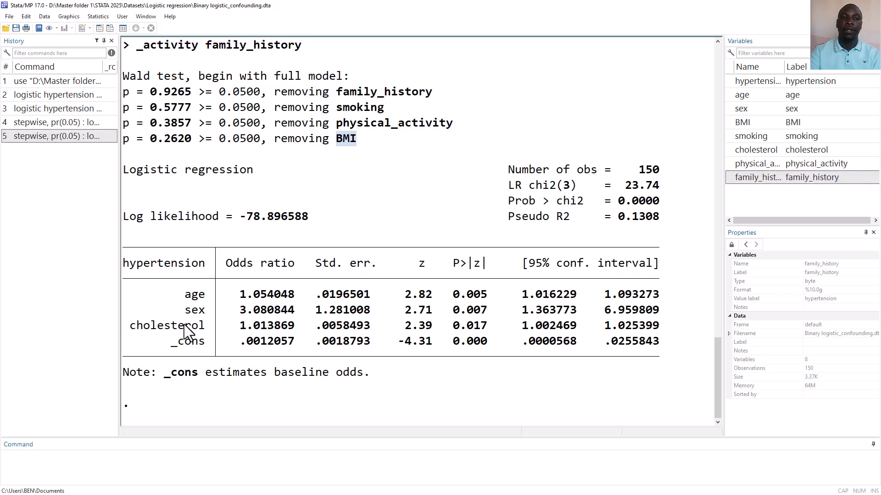
Recall the full logistic command, replace its predictors with age, sex and cholesterol, and run the regression.
left_click(235, 457)
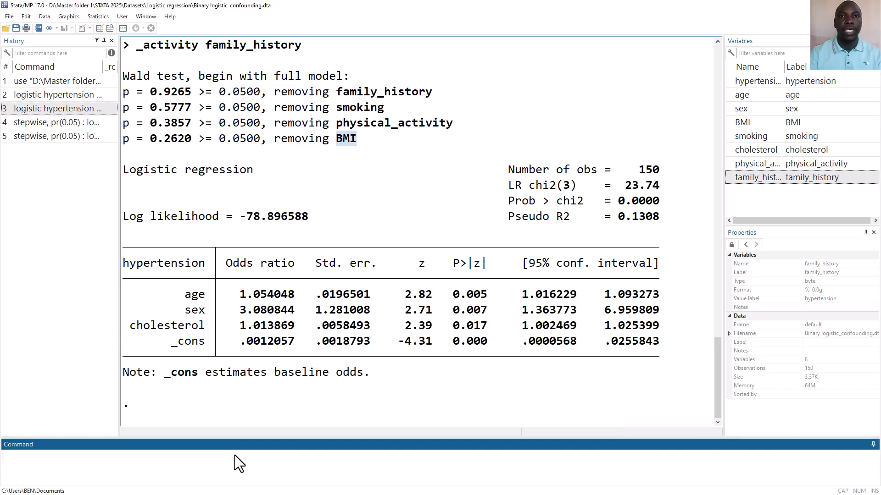
left_click(76, 110)
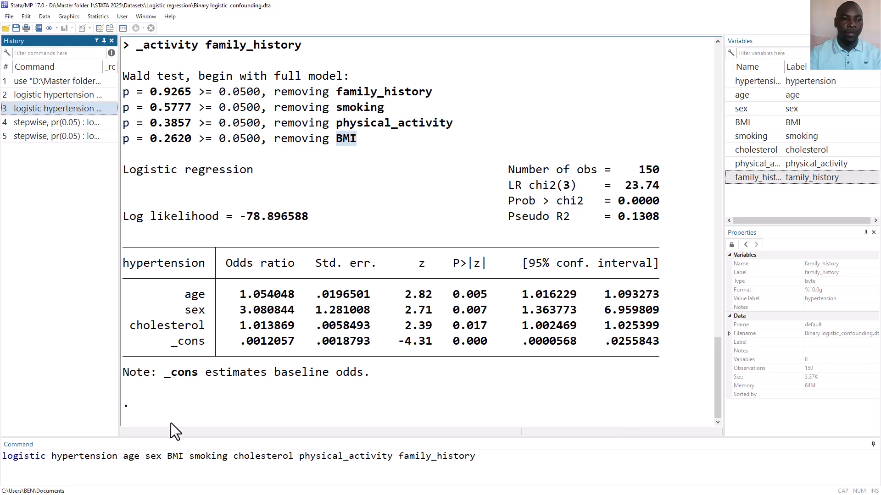
left_click_drag(124, 456, 360, 472)
key("Delete")
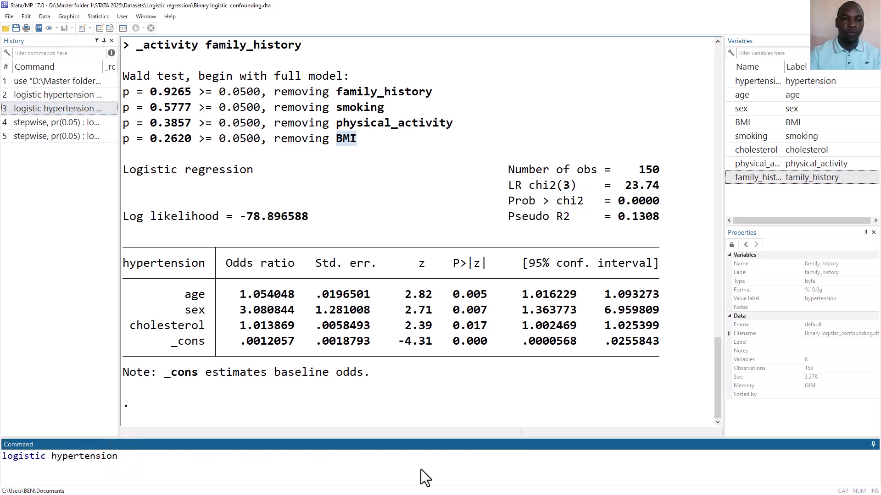
left_click(729, 93)
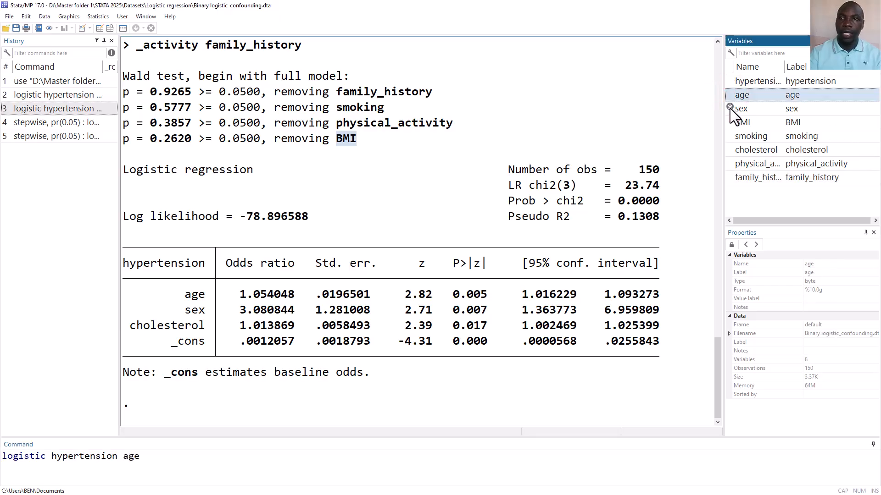
left_click(730, 108)
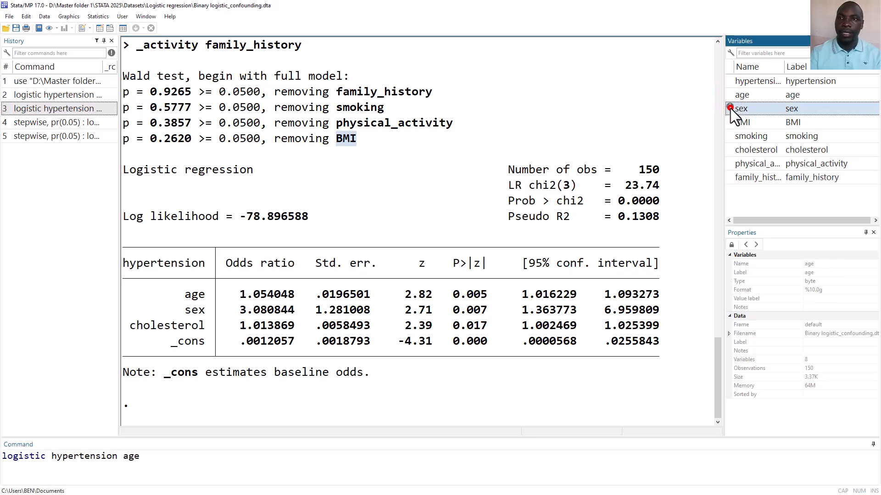
left_click(730, 149)
key("Return")
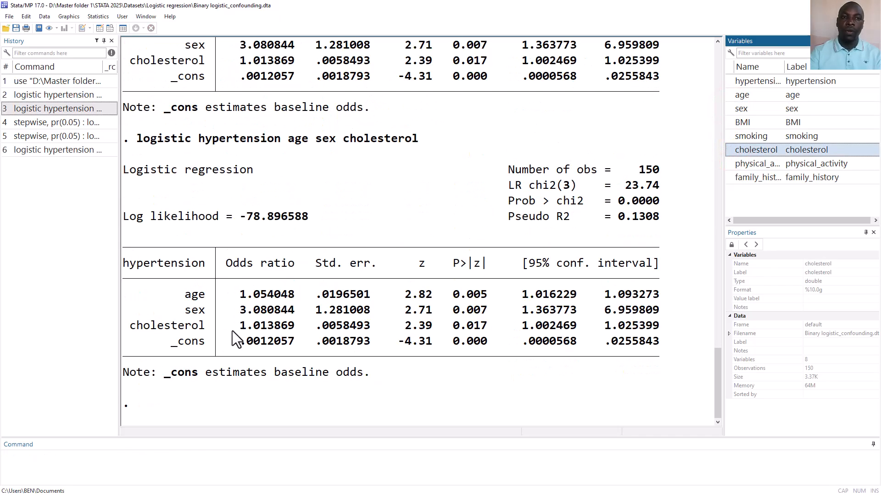
Recall the last logistic command, add BMI as a predictor, and run it again.
scroll(325, 264, "up", 8)
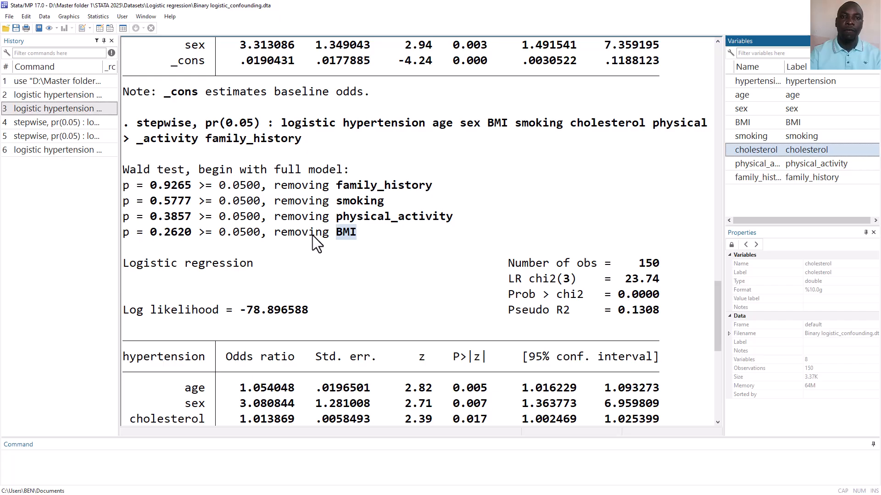
scroll(330, 239, "down", 8)
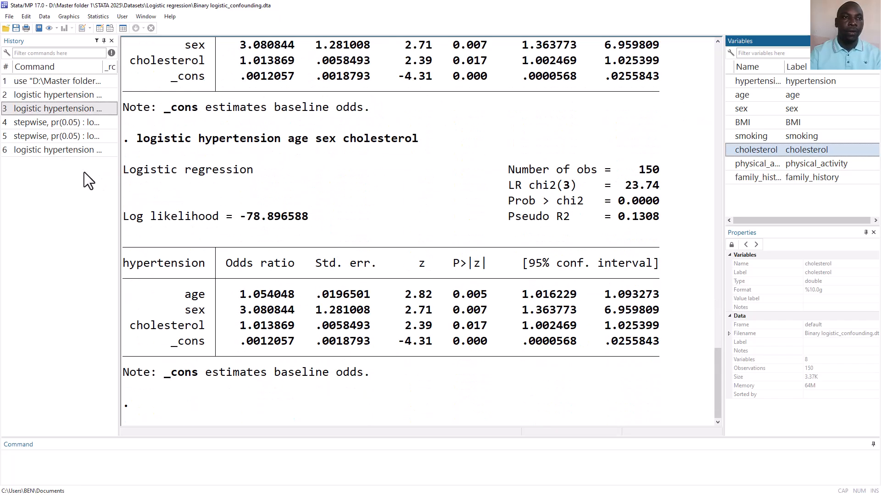
left_click(70, 150)
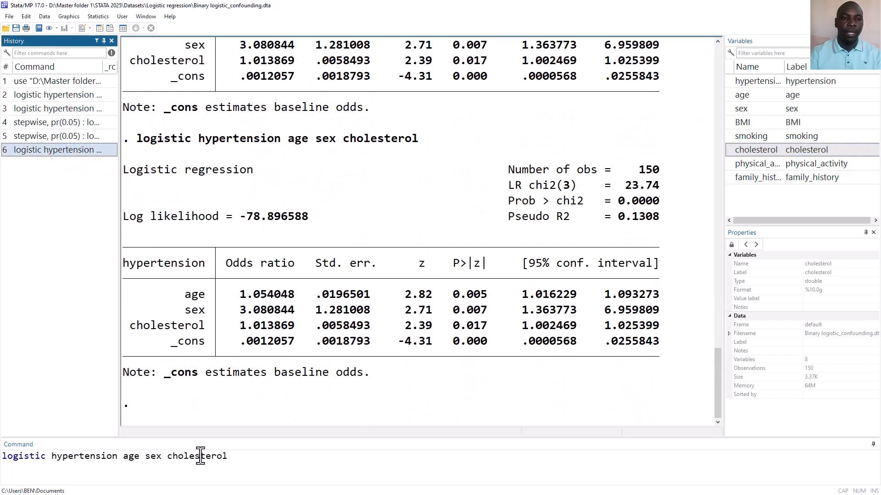
left_click(237, 458)
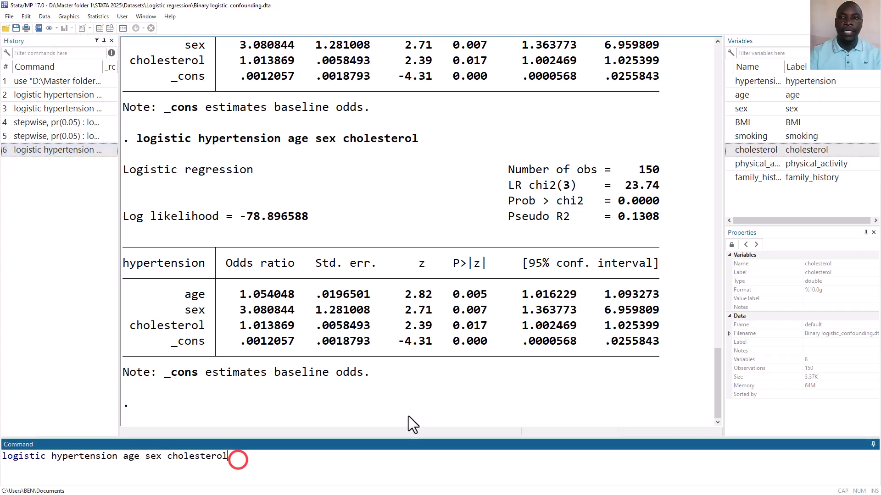
double_click(731, 120)
key("Return")
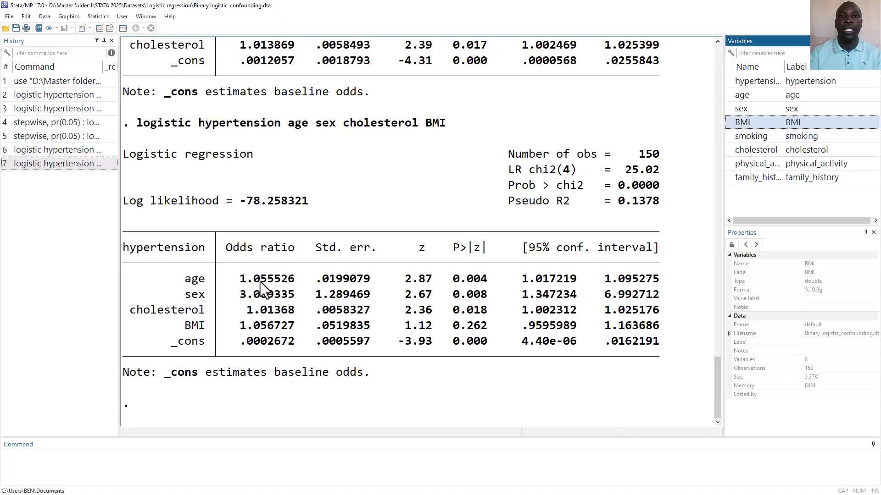
scroll(459, 159, "up", 6)
left_click(459, 158)
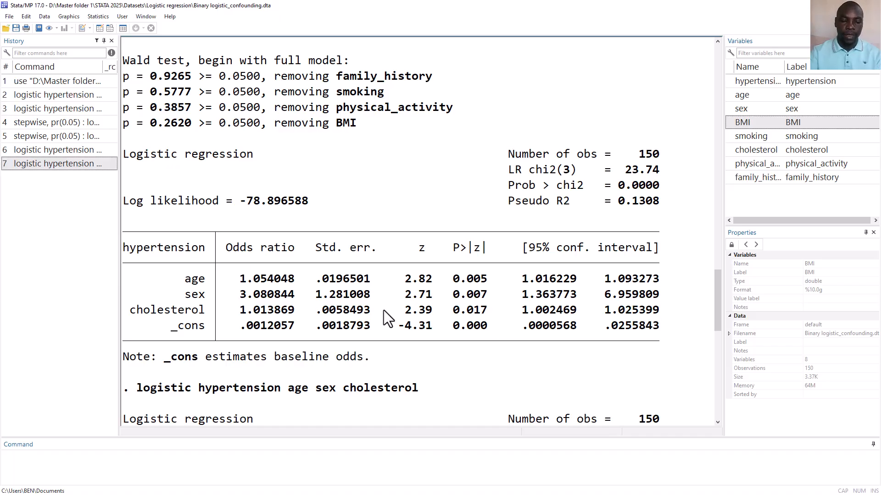
Switch to the confounding workbook in Excel and examine the BMI sheet's crude and adjusted odds ratios and their percentage changes.
left_click(293, 165)
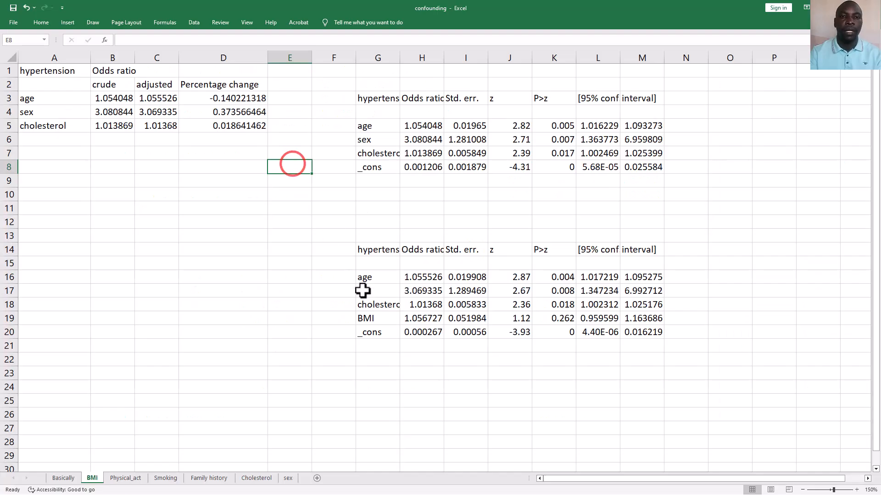
left_click(376, 319)
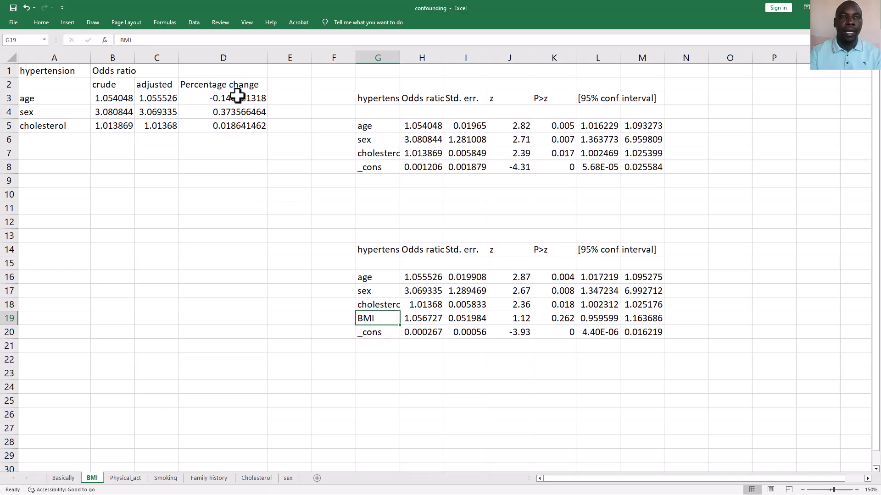
left_click_drag(237, 95, 238, 129)
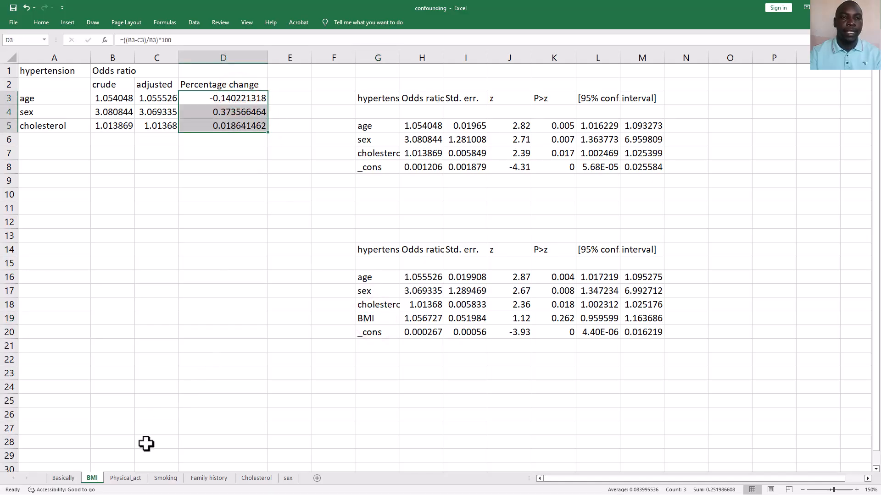
Examine the percentage changes between crude and adjusted odds ratios on the Physical_act, Smoking and Family history sheets.
left_click(124, 478)
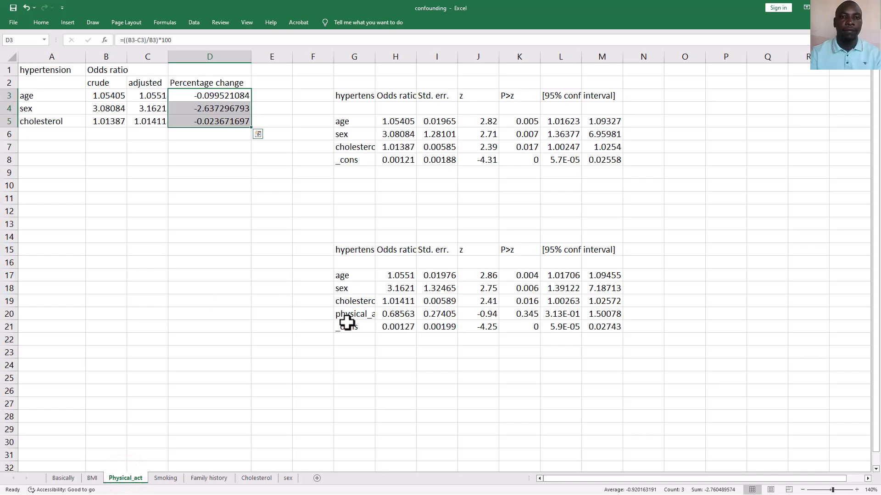
left_click(345, 317)
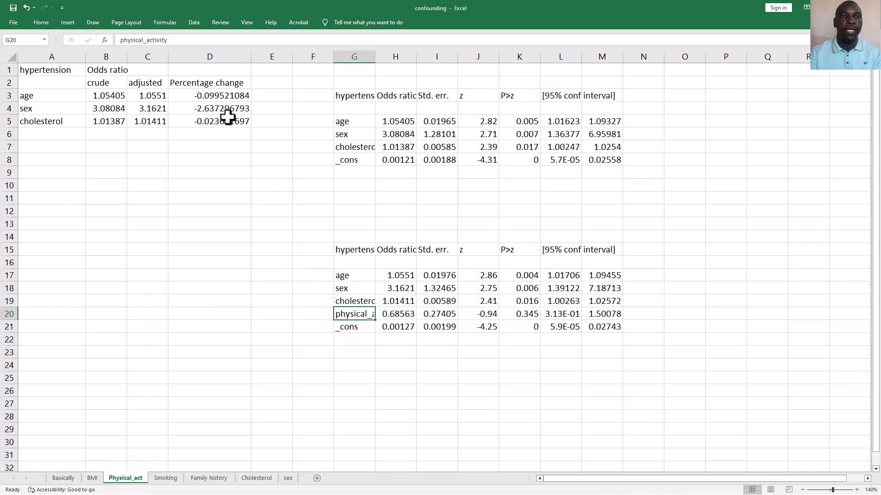
left_click_drag(223, 95, 222, 118)
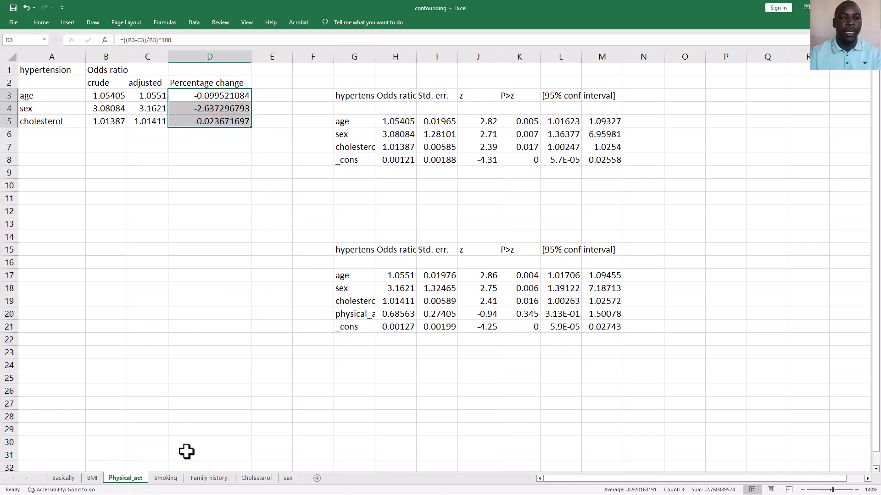
left_click(171, 478)
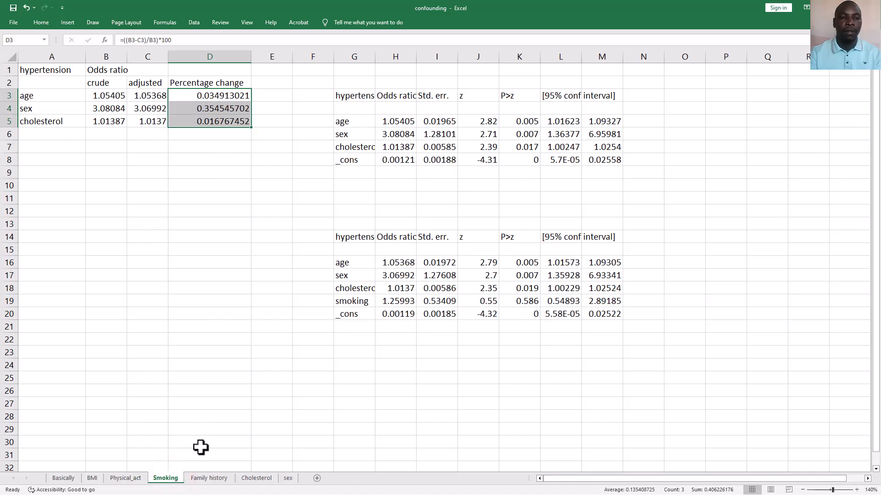
left_click(211, 478)
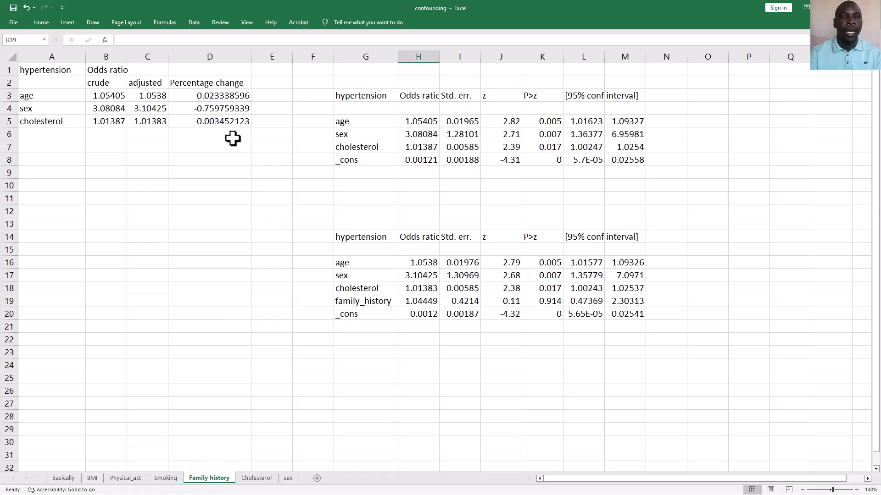